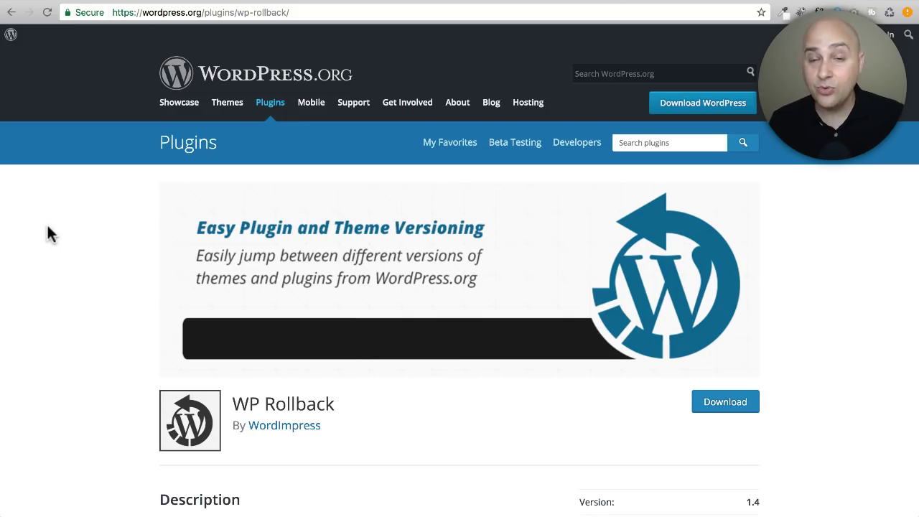
# Search Add Plugins for 'rollback', showing WP Rollback already installed and active.
pyautogui.scroll(-1, 77, 245)
pyautogui.scroll(-3, 76, 245)
pyautogui.scroll(-3, 77, 245)
pyautogui.scroll(-5, 79, 246)
pyautogui.scroll(-5, 77, 245)
pyautogui.scroll(-3, 77, 245)
pyautogui.scroll(-2, 77, 245)
pyautogui.scroll(-1, 78, 245)
pyautogui.scroll(-1, 77, 246)
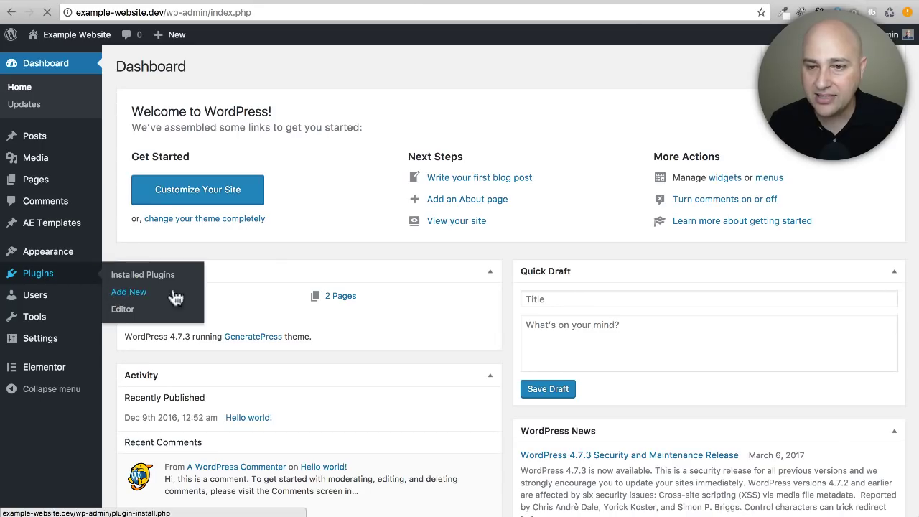
pyautogui.click(71, 291)
pyautogui.click(743, 103)
pyautogui.write('rollback')
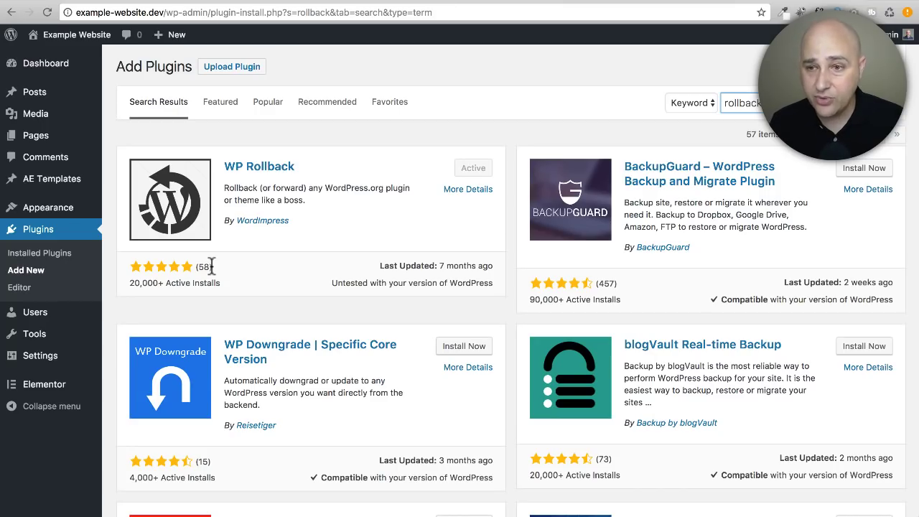
# Show the Installed Plugins list, where each of the four plugins has a Rollback link.
pyautogui.click(63, 260)
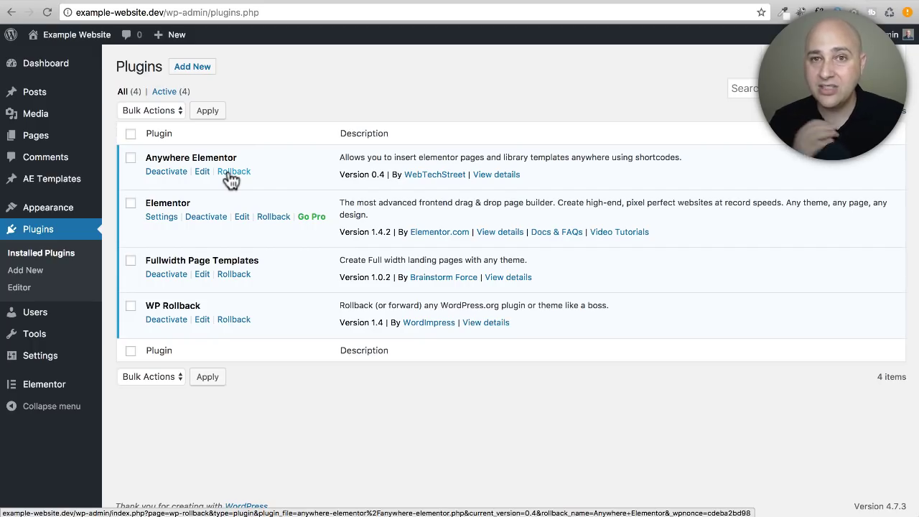
# Open Elementor's rollback page and review the available previous versions.
pyautogui.click(273, 217)
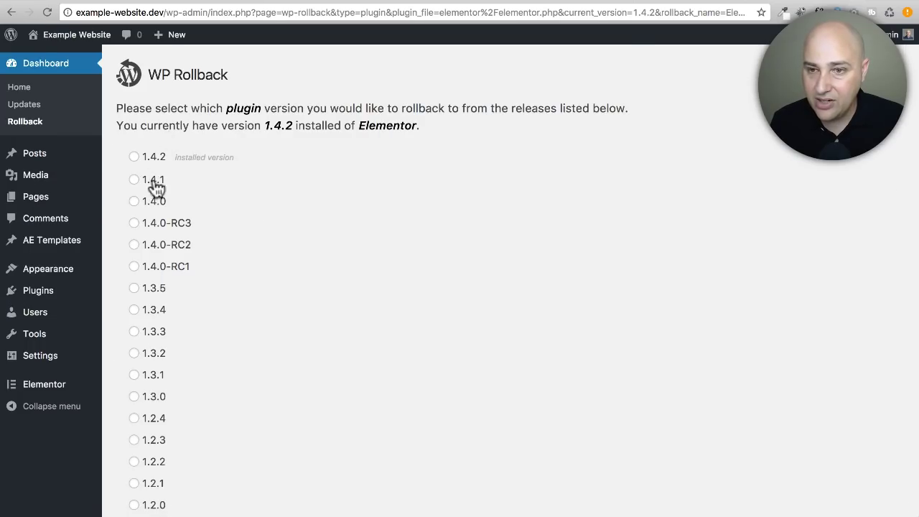
pyautogui.scroll(-2, 150, 205)
pyautogui.scroll(-3, 148, 209)
pyautogui.scroll(-5, 149, 208)
pyautogui.scroll(-2, 148, 209)
pyautogui.scroll(-3, 148, 209)
pyautogui.scroll(-1, 148, 209)
pyautogui.scroll(12, 149, 209)
pyautogui.scroll(2, 149, 209)
# Select Elementor version 1.4.1 and confirm the rollback from 1.4.2.
pyautogui.click(133, 180)
pyautogui.scroll(-15, 237, 179)
pyautogui.click(138, 451)
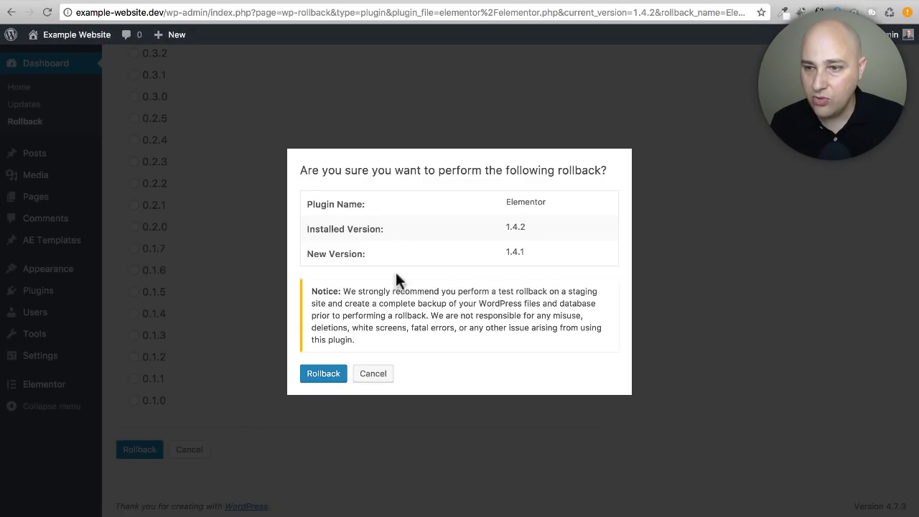
pyautogui.click(323, 374)
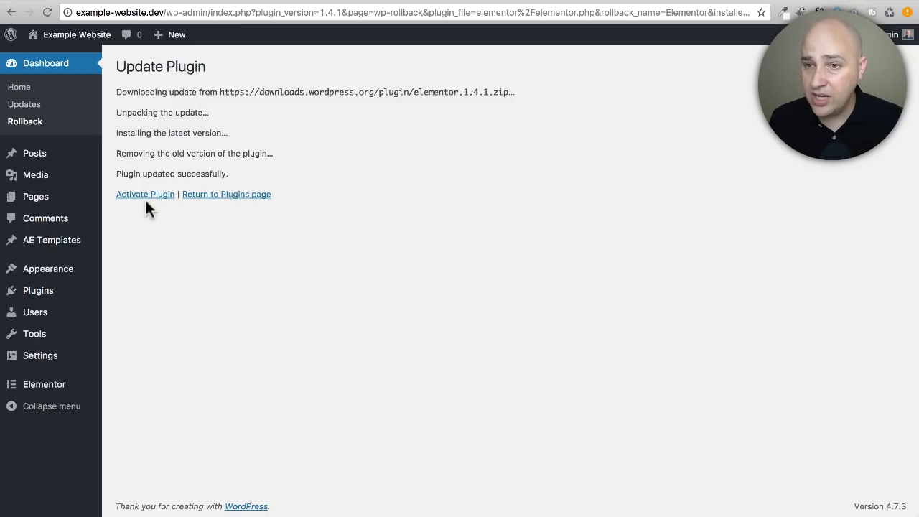
# Reactivate the rolled-back Elementor 1.4.1 plugin.
pyautogui.click(146, 197)
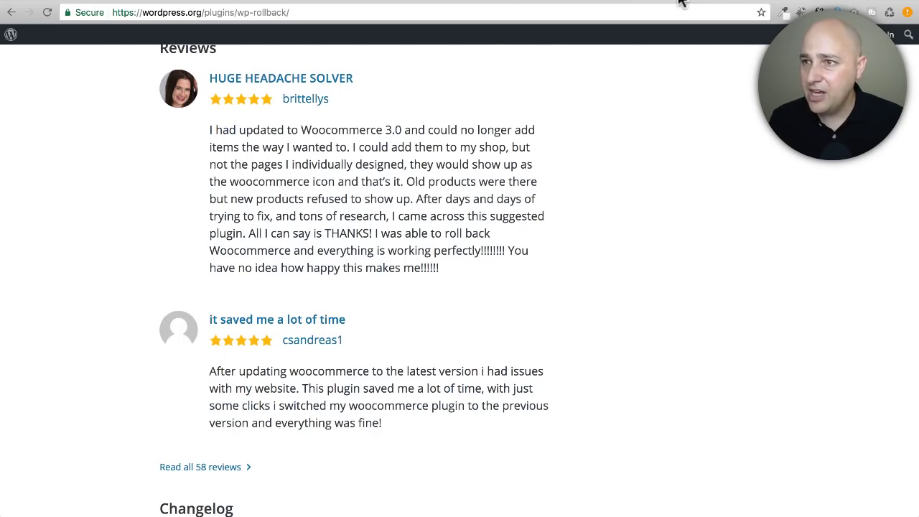
pyautogui.scroll(5, 554, 202)
pyautogui.scroll(10, 552, 203)
pyautogui.scroll(5, 553, 203)
pyautogui.scroll(-3, 464, 182)
pyautogui.scroll(-3, 465, 183)
# View WP Rollback's Advanced page on wordpress.org and inspect the Previous Versions dropdown.
pyautogui.click(707, 208)
pyautogui.scroll(-3, 371, 226)
pyautogui.scroll(-4, 372, 223)
pyautogui.scroll(-3, 373, 217)
pyautogui.scroll(-1, 373, 224)
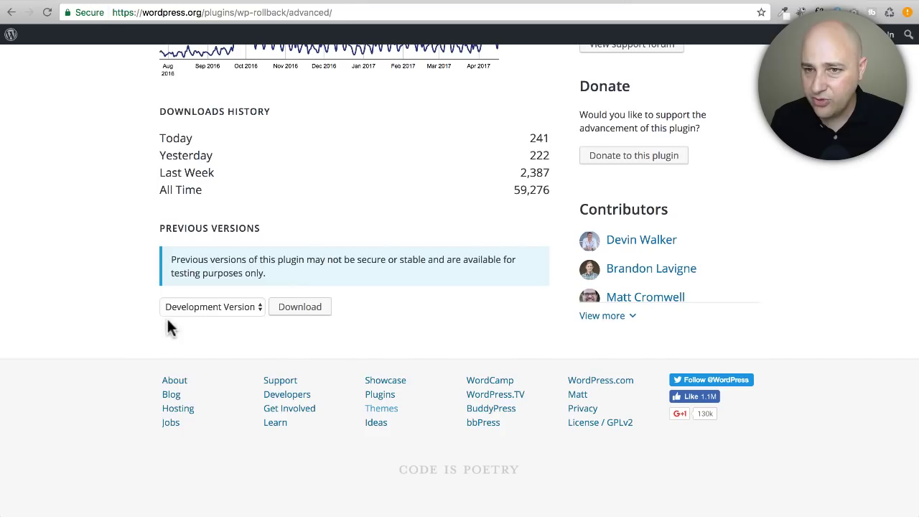
pyautogui.click(189, 307)
pyautogui.click(123, 306)
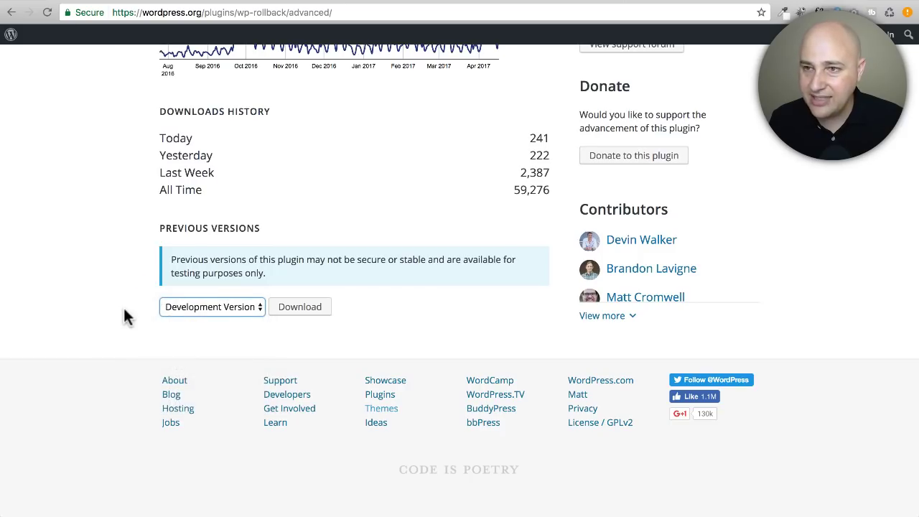
pyautogui.scroll(10, 123, 305)
pyautogui.scroll(3, 124, 316)
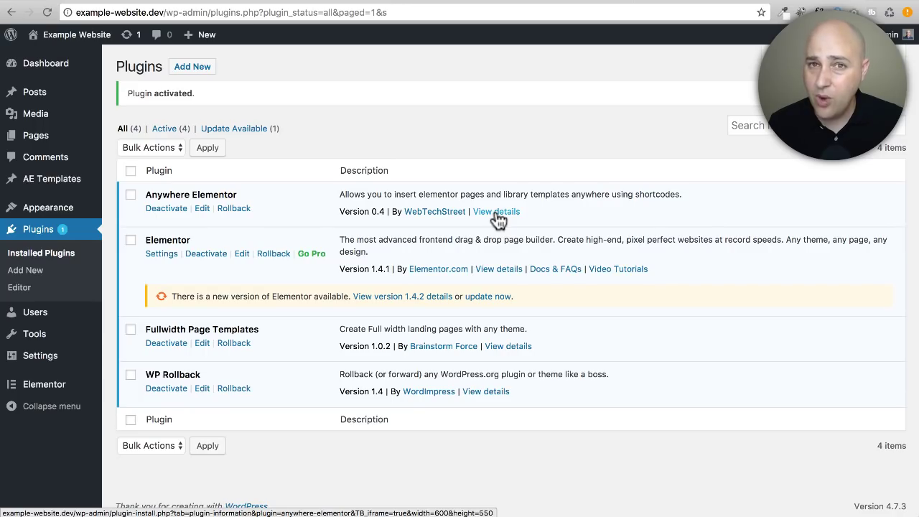